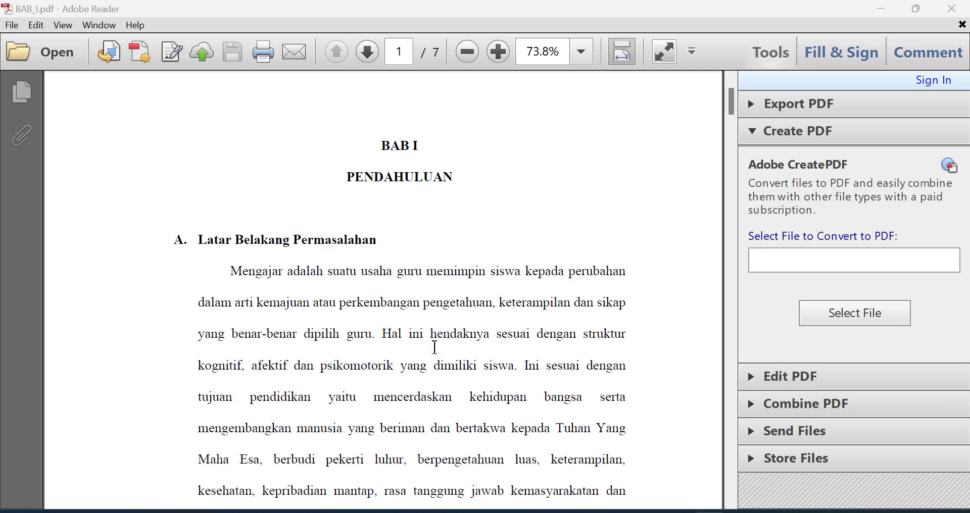
Scroll through BAB_I.pdf's opening paragraph in Adobe Reader and place the cursor before 'siswa'
scroll(435, 348, "down", 3)
left_click(420, 310)
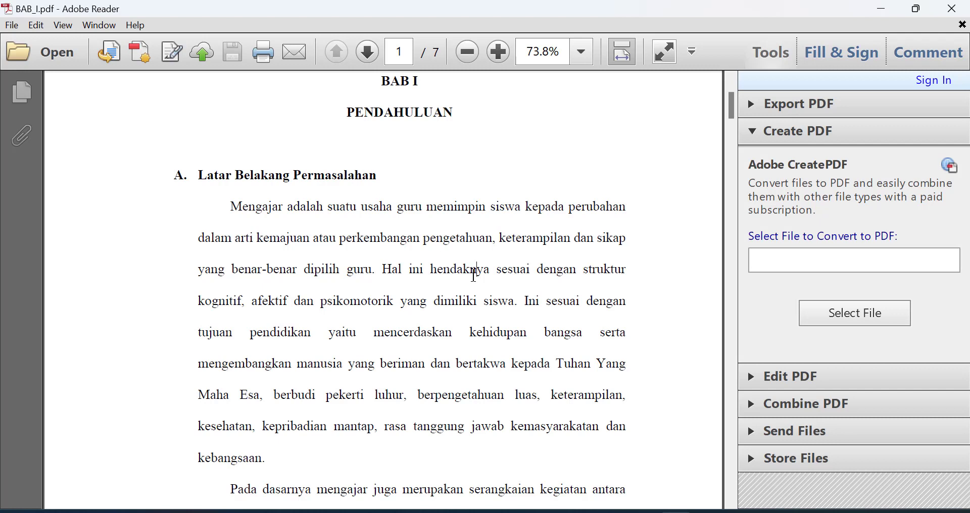
left_click(477, 270)
left_click(483, 284)
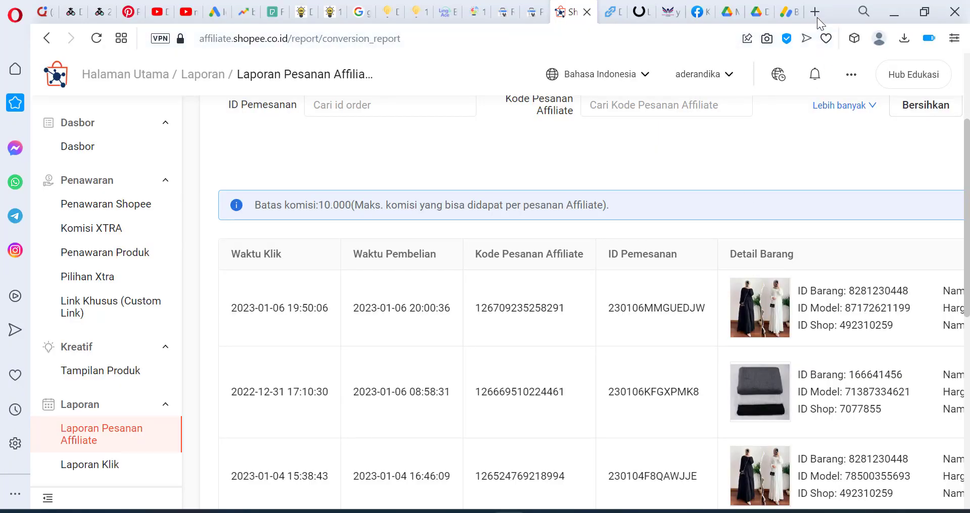
Search Google for 'convert pdf to word' in a new tab
key("ctrl+t")
left_click(722, 36)
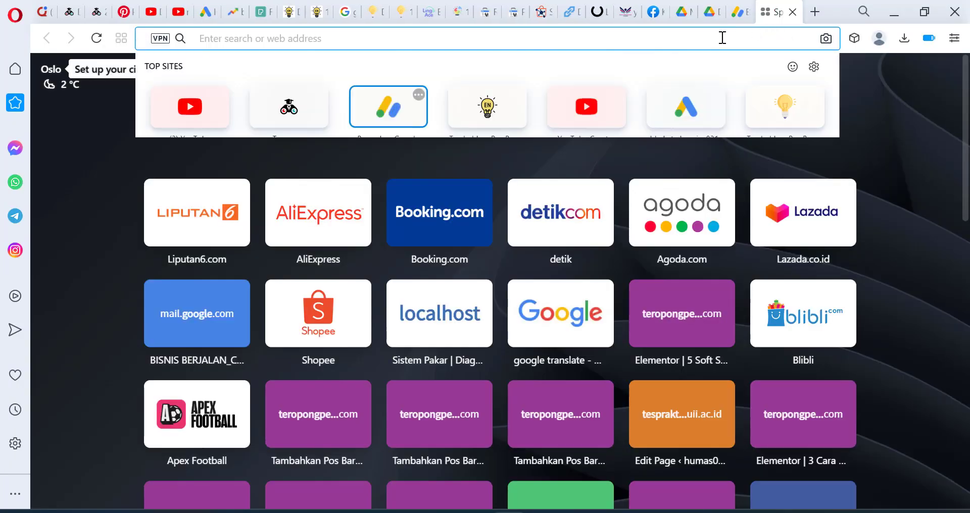
type("co")
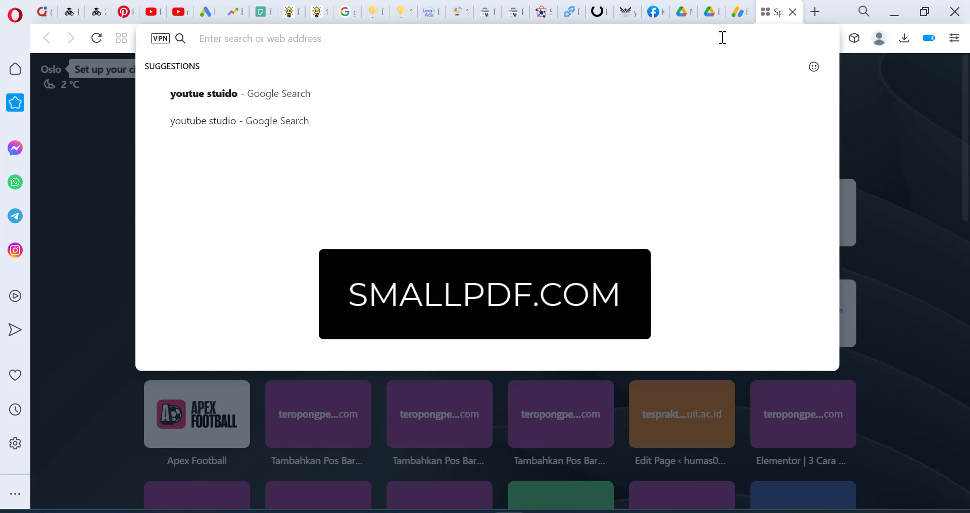
type("nvert pd")
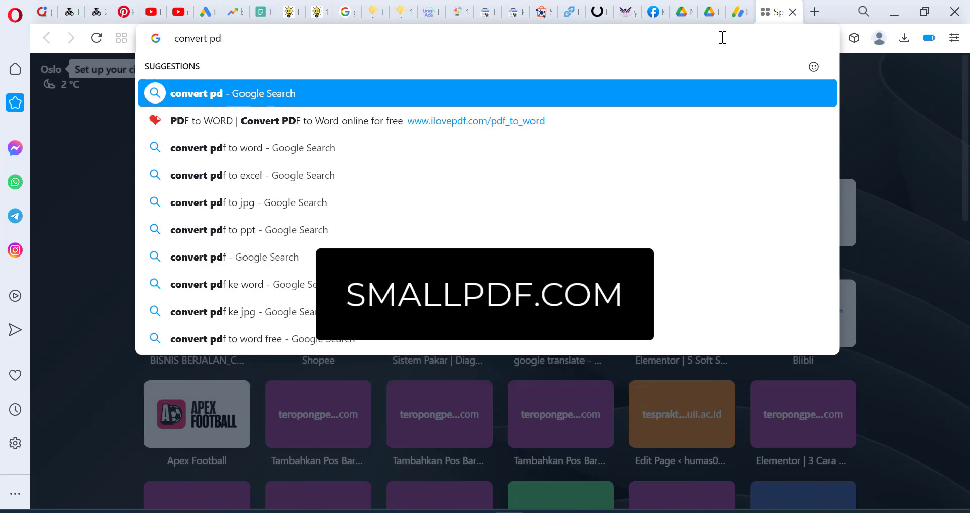
type("f to word")
key("Return")
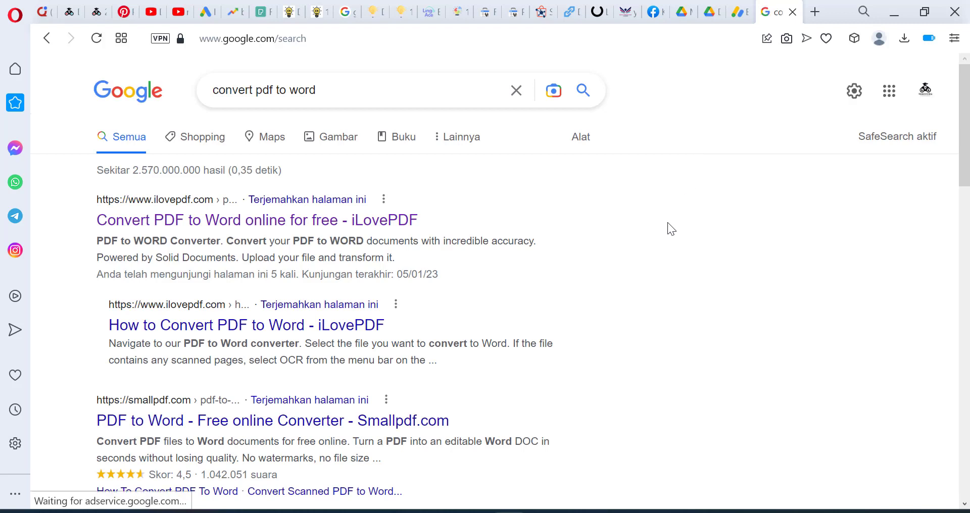
Open the Smallpdf.com PDF to Word Converter result from the search results
scroll(632, 248, "down", 2)
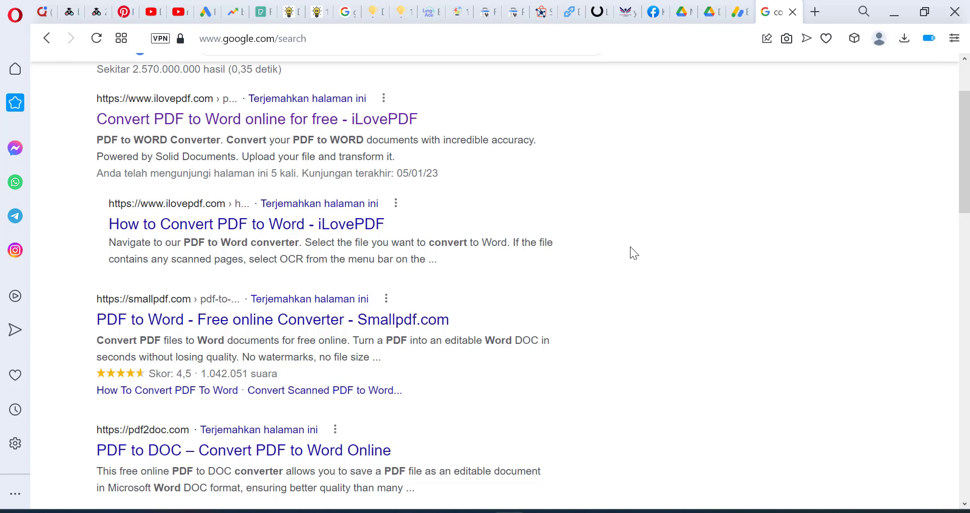
scroll(631, 250, "up", 2)
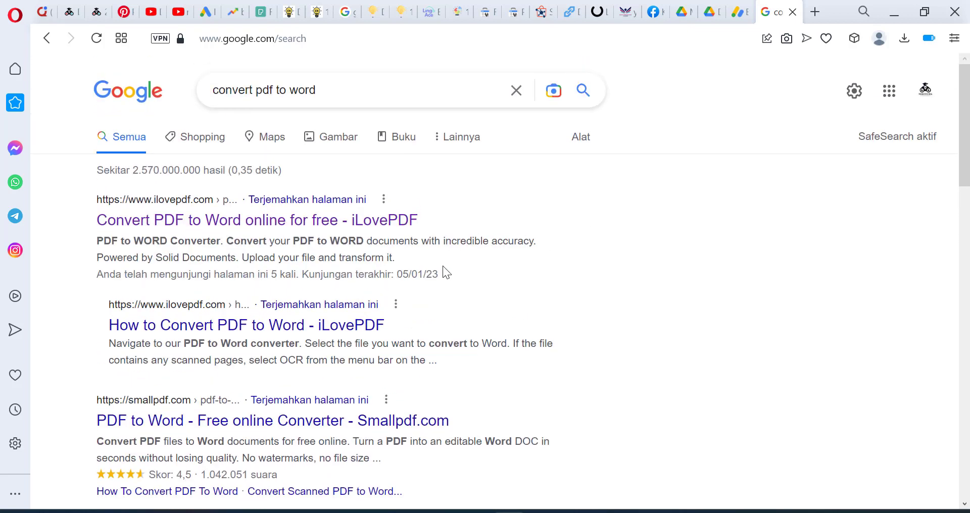
scroll(432, 307, "down", 2)
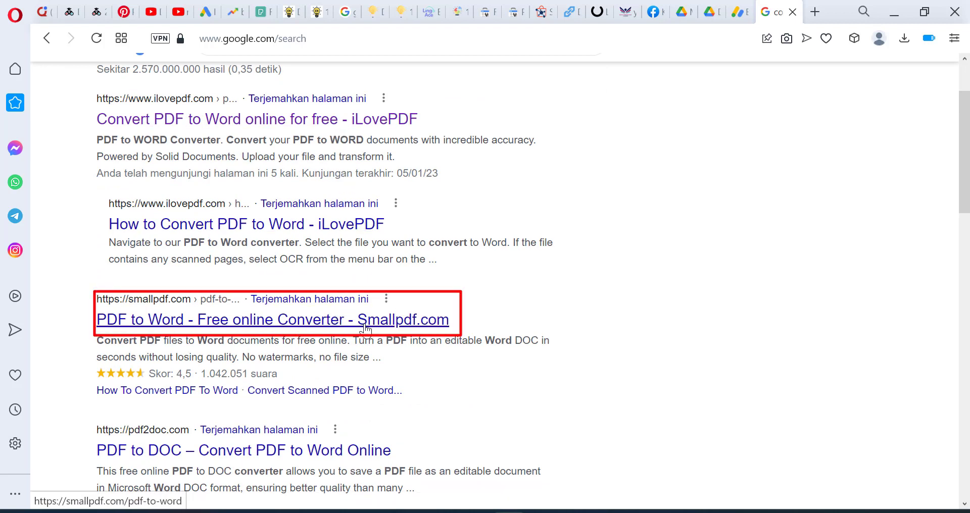
left_click(366, 329)
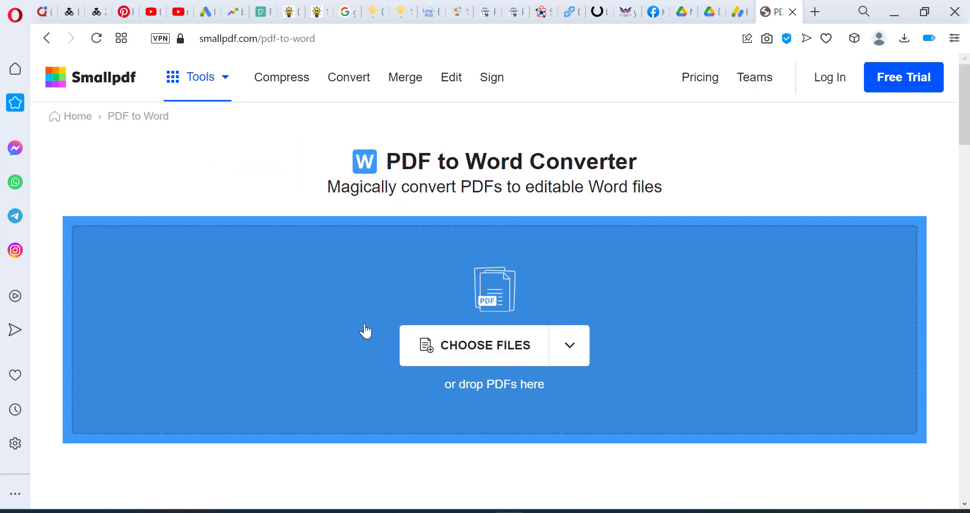
Upload BAB_I.pdf from the Downloads folder into Smallpdf's PDF to Word tool
scroll(455, 354, "down", 3)
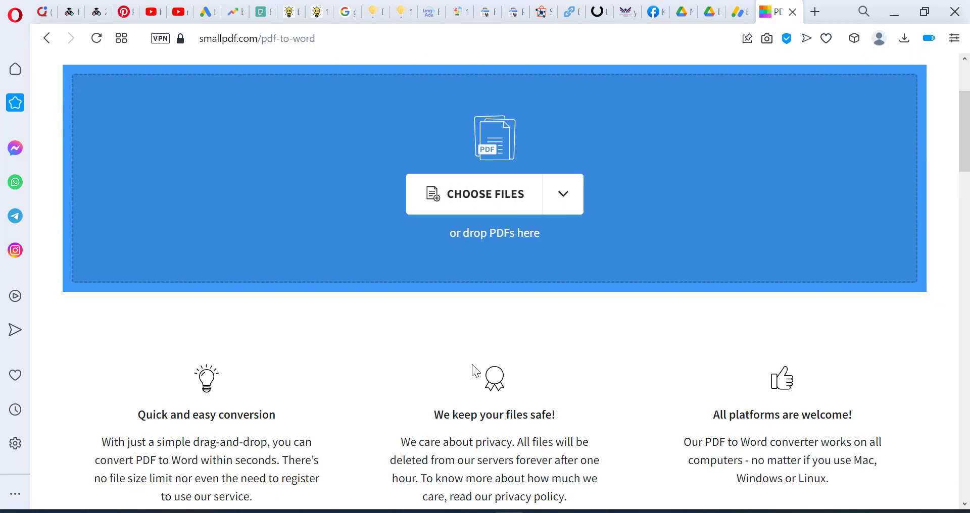
scroll(475, 372, "up", 3)
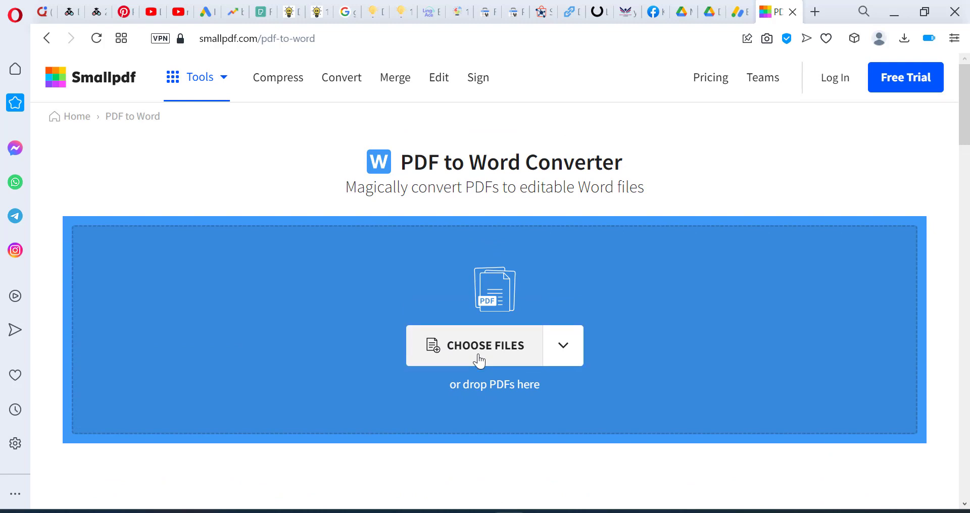
left_click(480, 361)
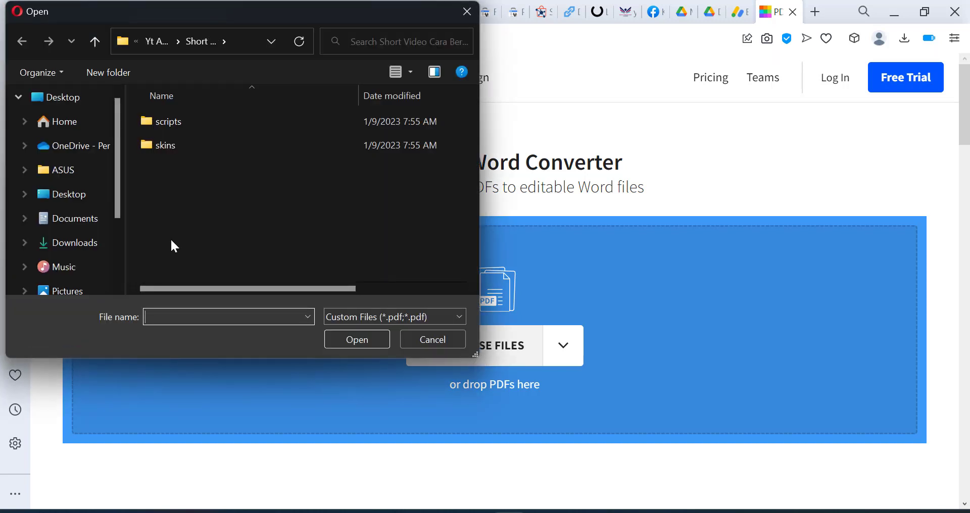
left_click(81, 243)
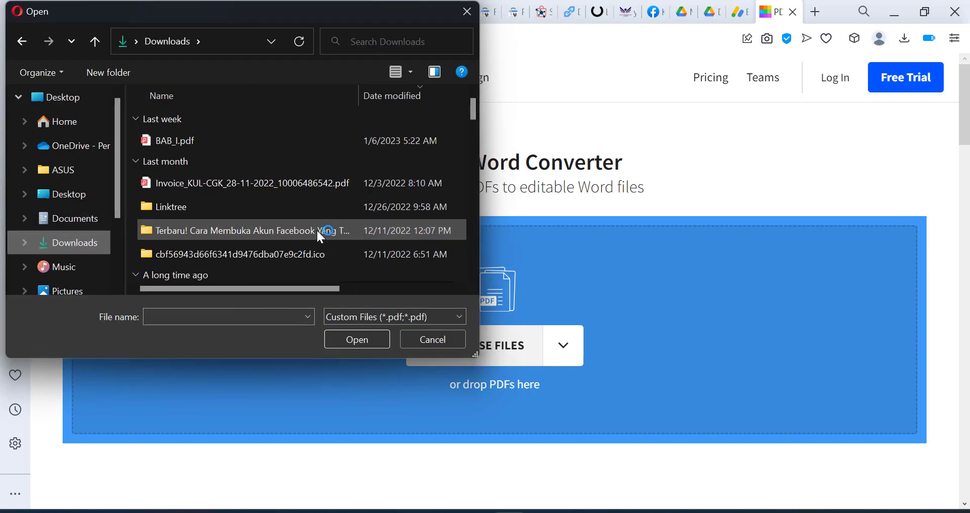
double_click(287, 141)
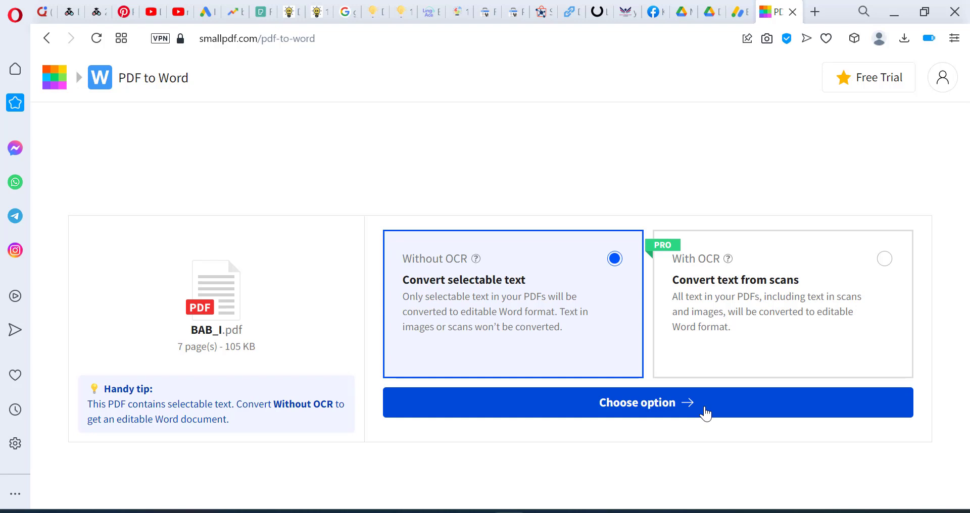
Convert BAB_I.pdf without OCR, download BAB_I (1).docx and open it in WPS Office
left_click(706, 414)
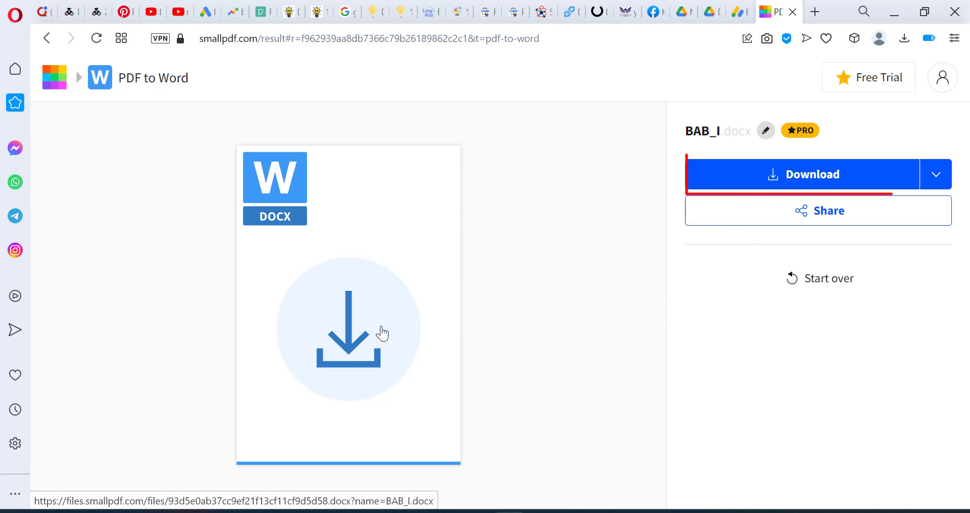
left_click(376, 335)
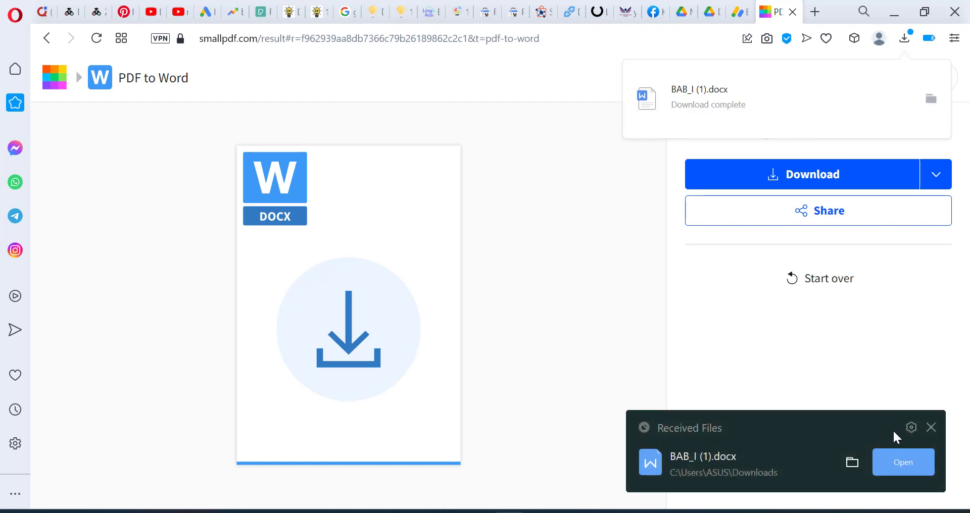
left_click(895, 463)
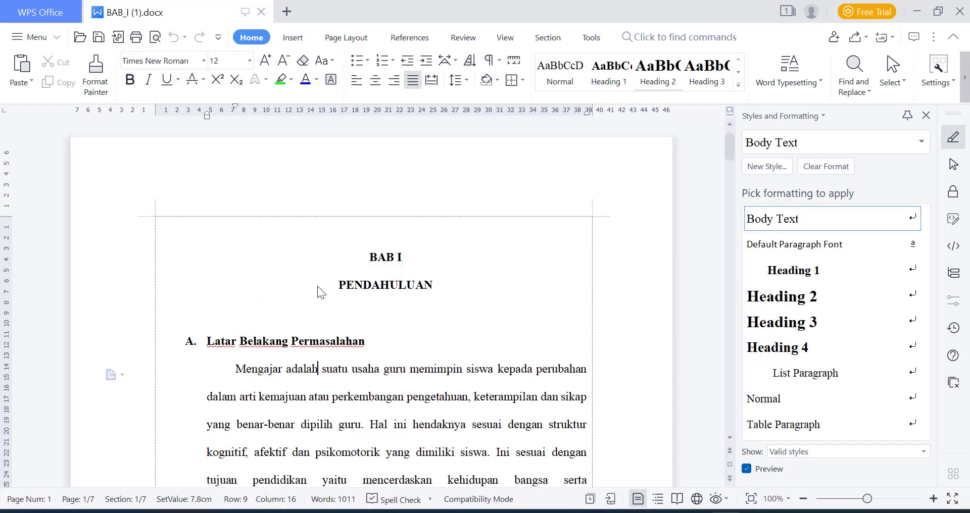
Scroll down through the BAB I PENDAHULUAN text of the editable BAB_I (1).docx
scroll(319, 291, "down", 3)
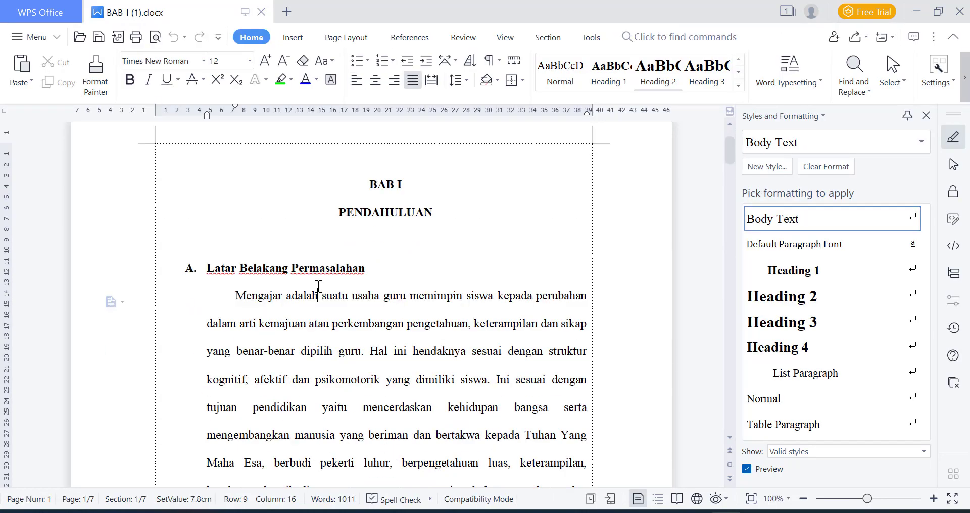
scroll(319, 287, "down", 3)
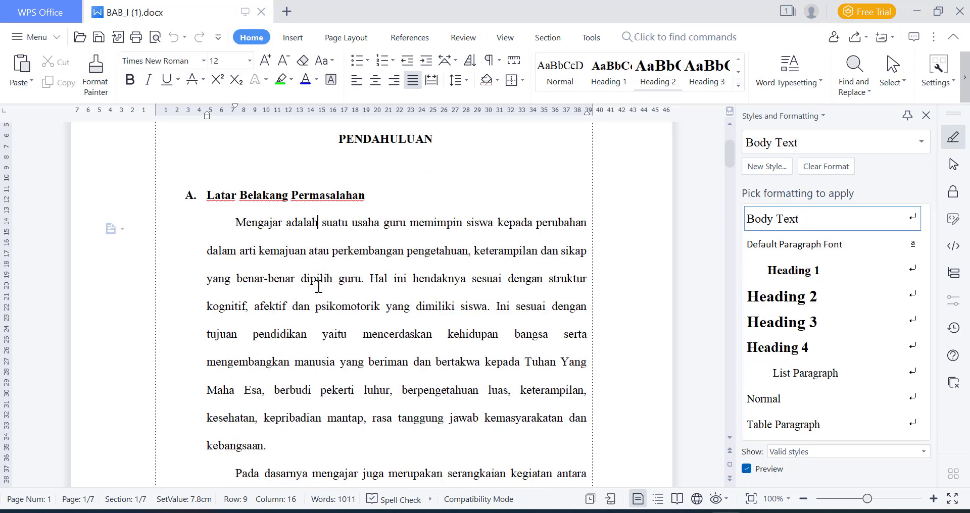